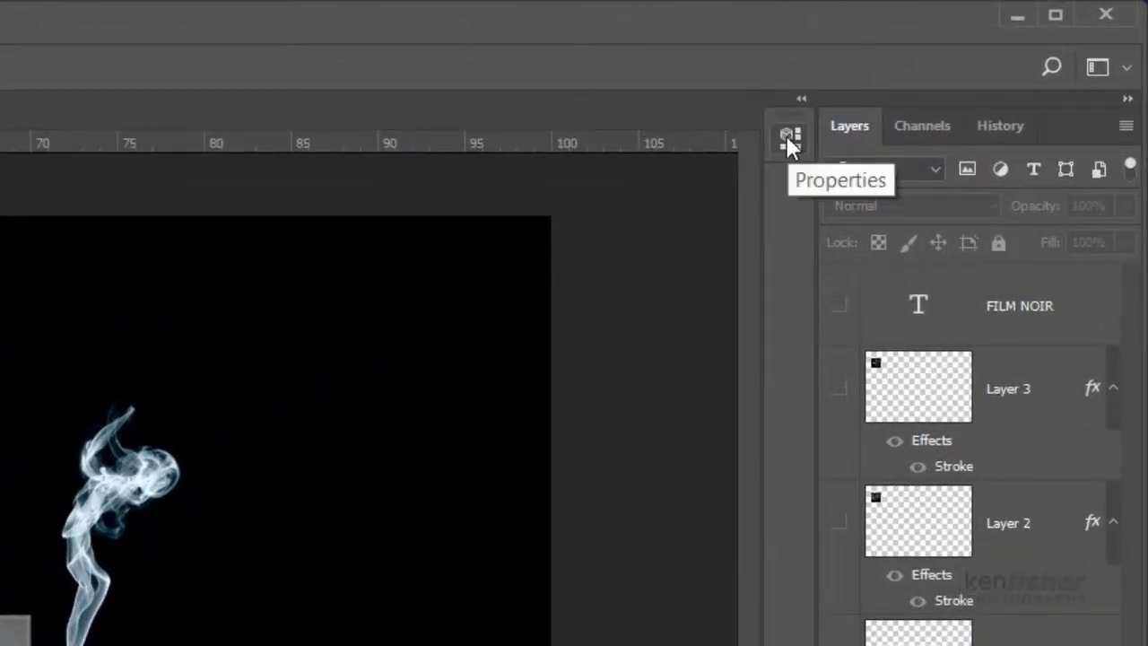
- Display the pixel layer's Properties panel and confirm Properties is checked in the Window menu
{"action": "left_click", "coordinate": [788, 136]}
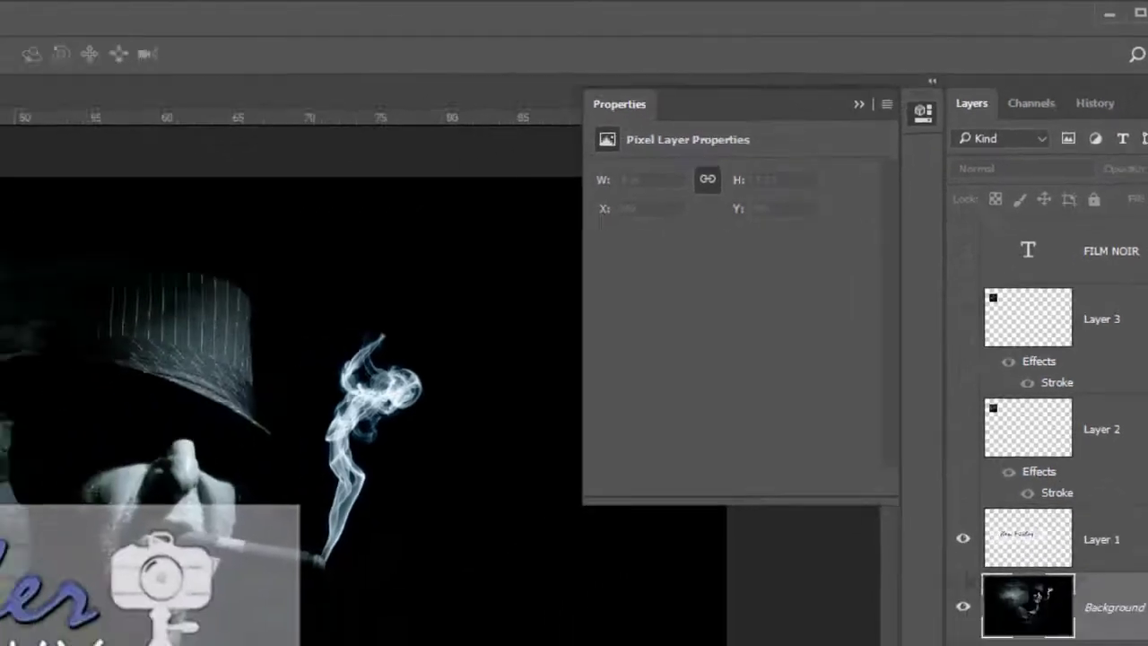
{"action": "left_click", "coordinate": [326, 10]}
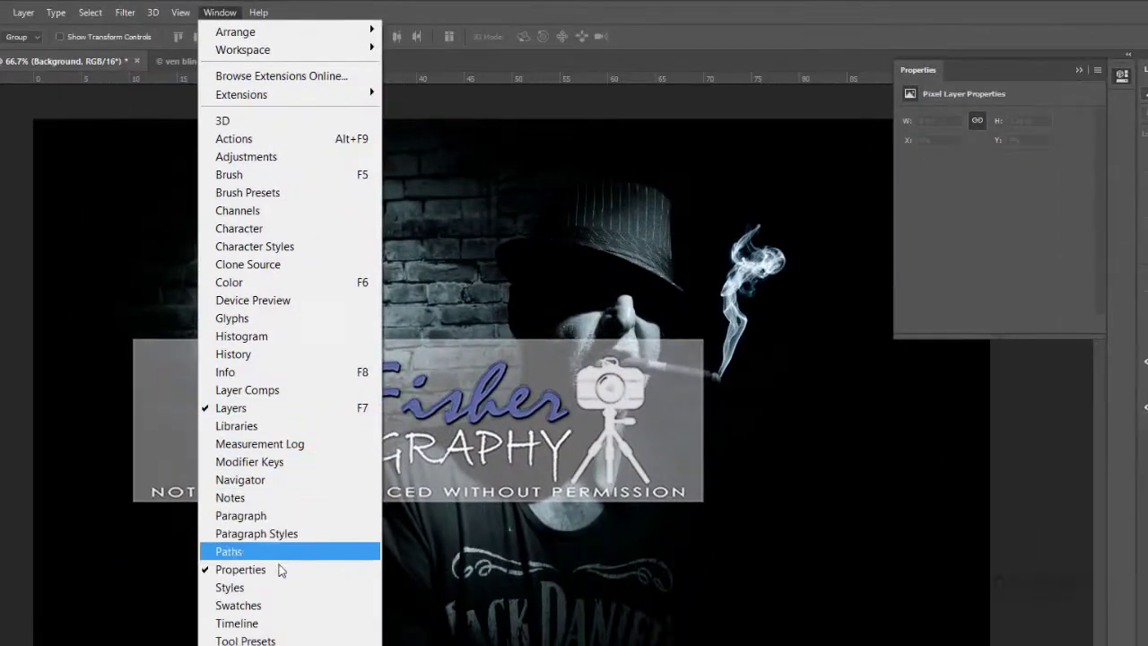
{"action": "left_click", "coordinate": [275, 571]}
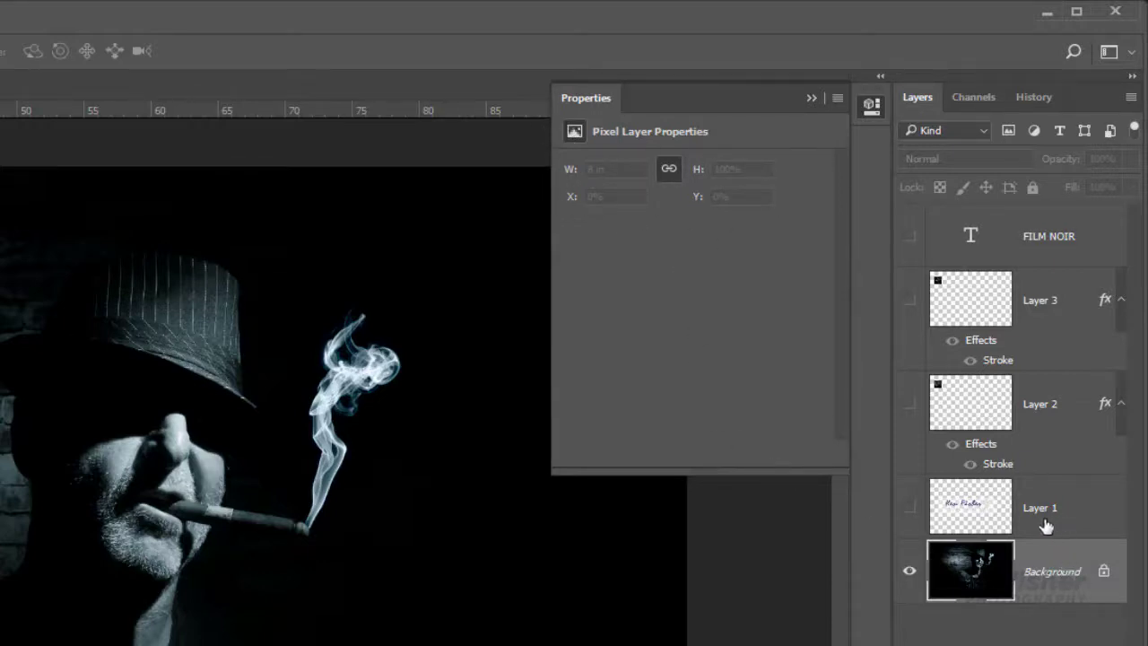
- Show and select Layer 1, resize the logo to 3 in wide, and move it lower right
{"action": "left_click", "coordinate": [908, 507]}
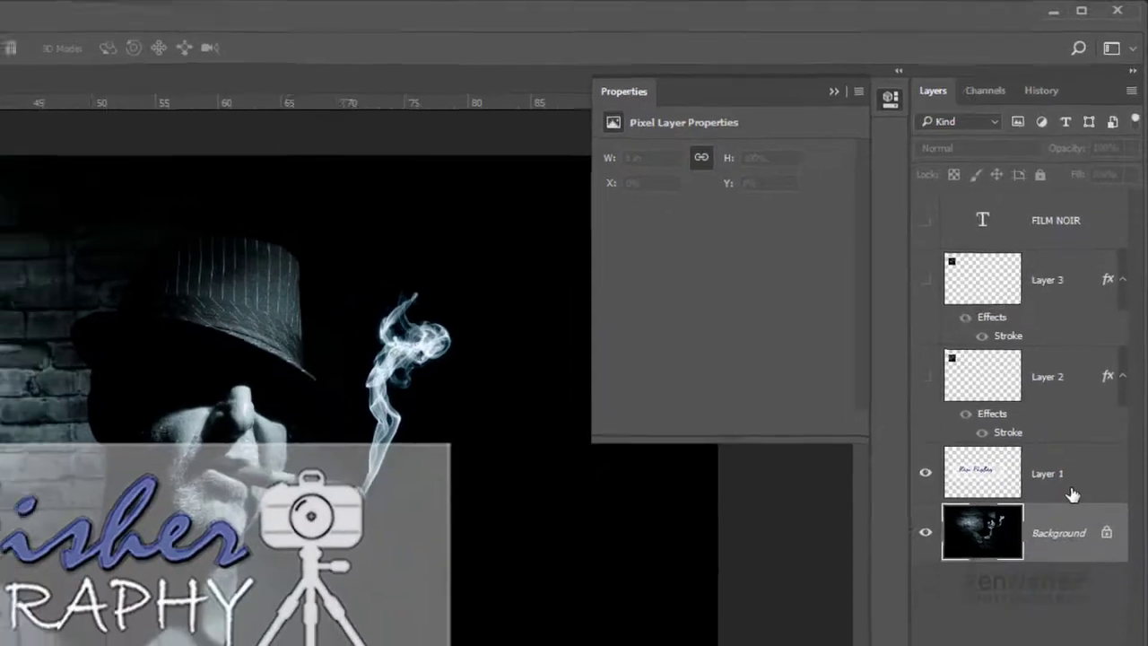
{"action": "left_click", "coordinate": [1072, 494]}
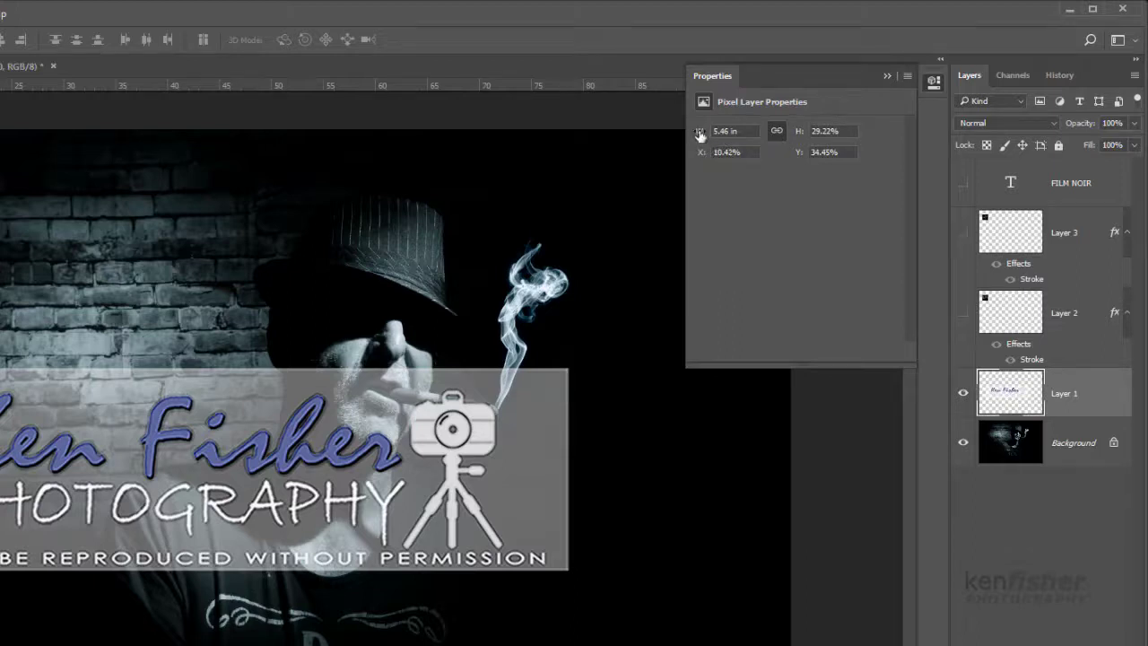
{"action": "left_click_drag", "start_coordinate": [700, 134], "coordinate": [699, 134]}
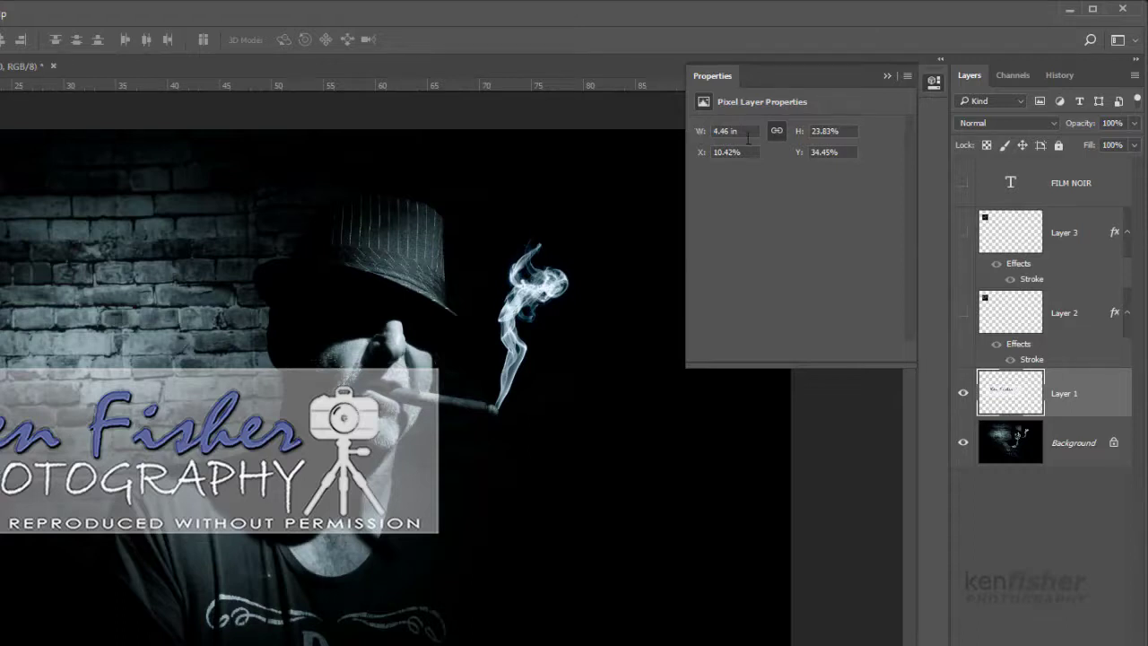
{"action": "left_click", "coordinate": [718, 131]}
{"action": "left_click_drag", "start_coordinate": [746, 131], "coordinate": [700, 131]}
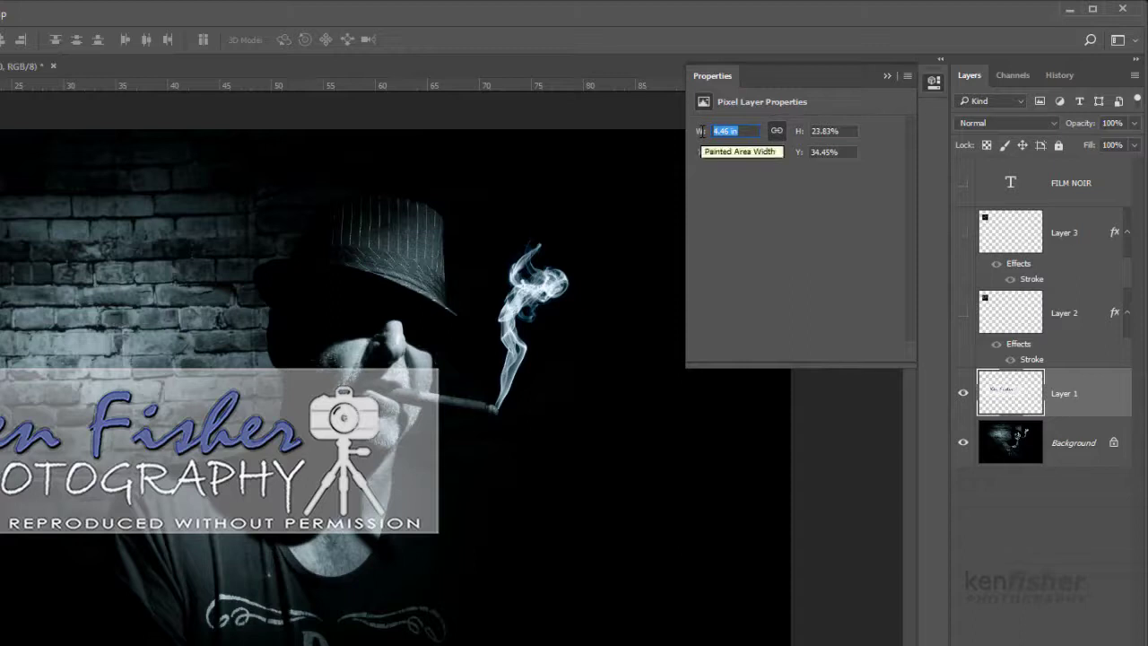
{"action": "type", "text": "3"}
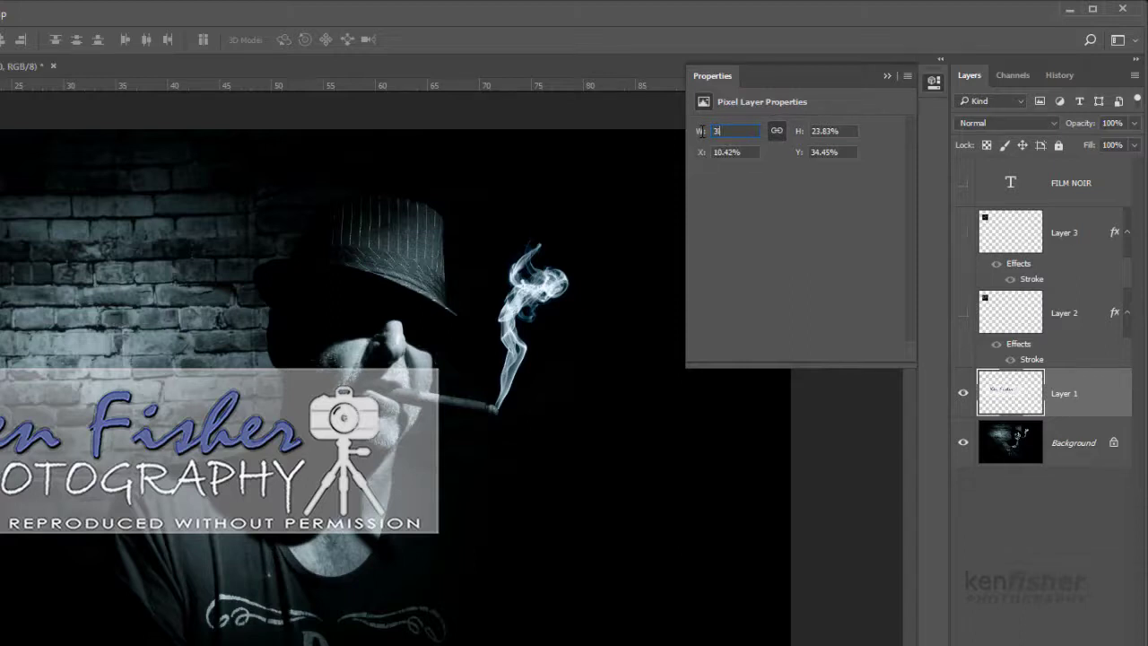
{"action": "type", "text": "in"}
{"action": "key", "text": "Return"}
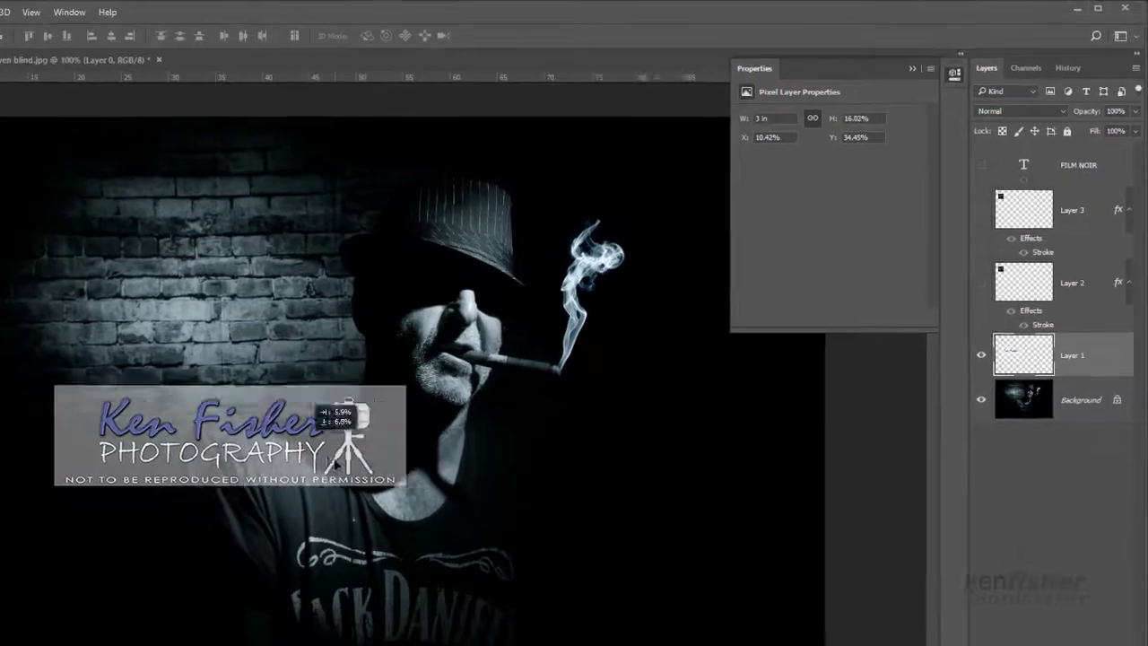
{"action": "left_click_drag", "start_coordinate": [153, 449], "coordinate": [781, 506]}
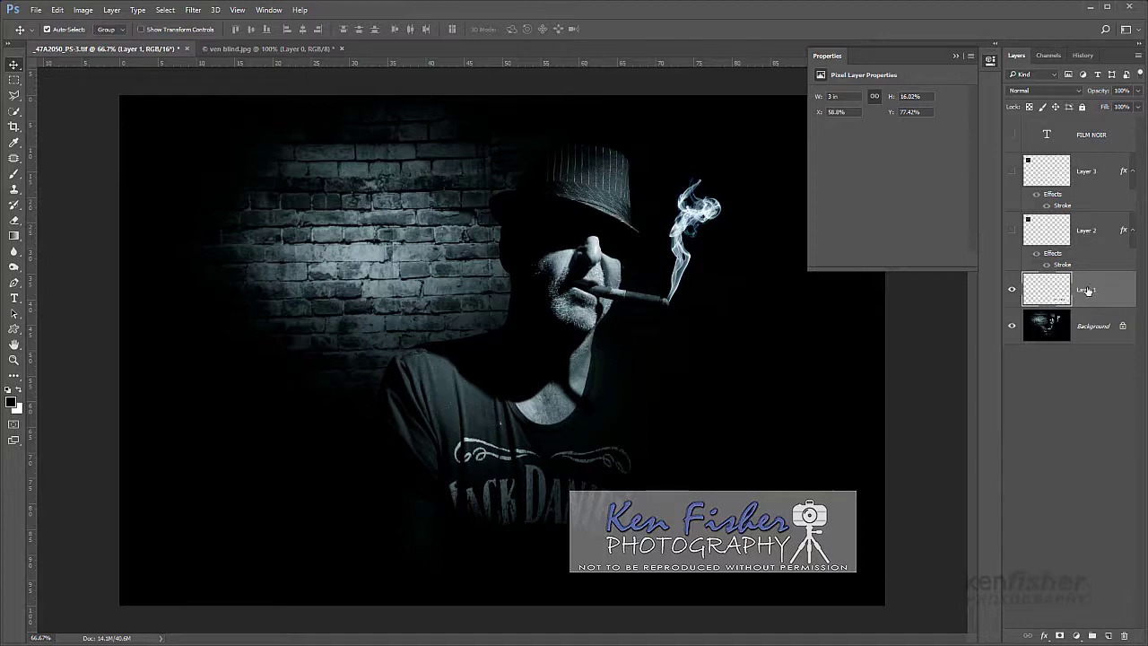
- Make Layers 2 and 3 visible and select Layer 2 on its own
{"action": "left_click", "coordinate": [1011, 231]}
{"action": "left_click", "coordinate": [1012, 171]}
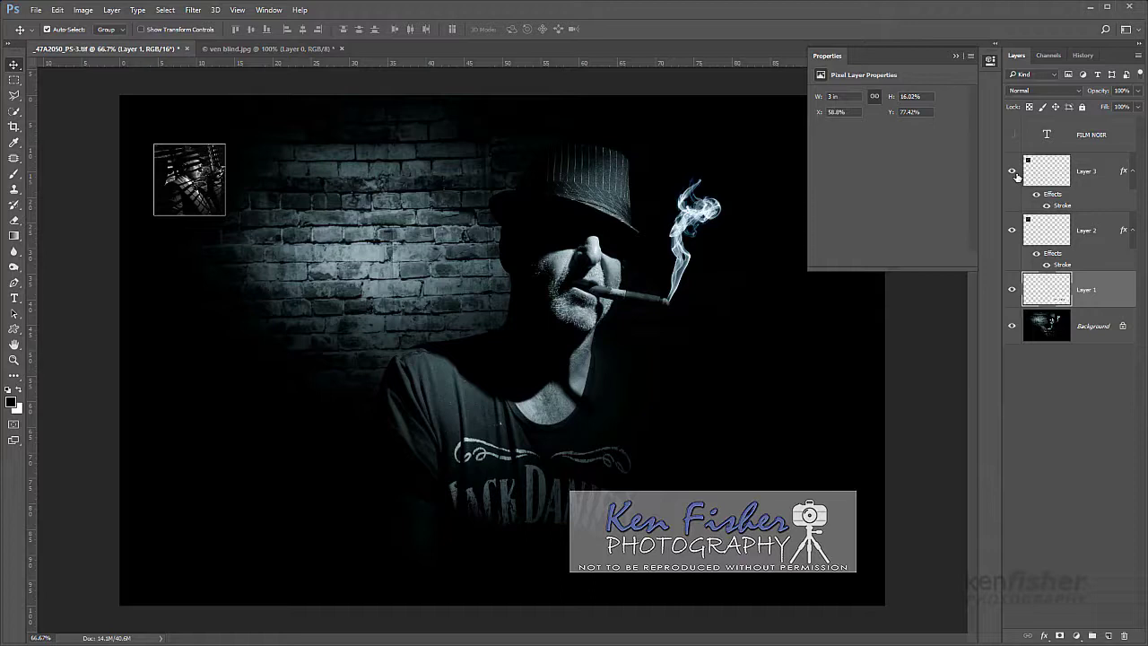
{"action": "left_click", "coordinate": [1100, 240]}
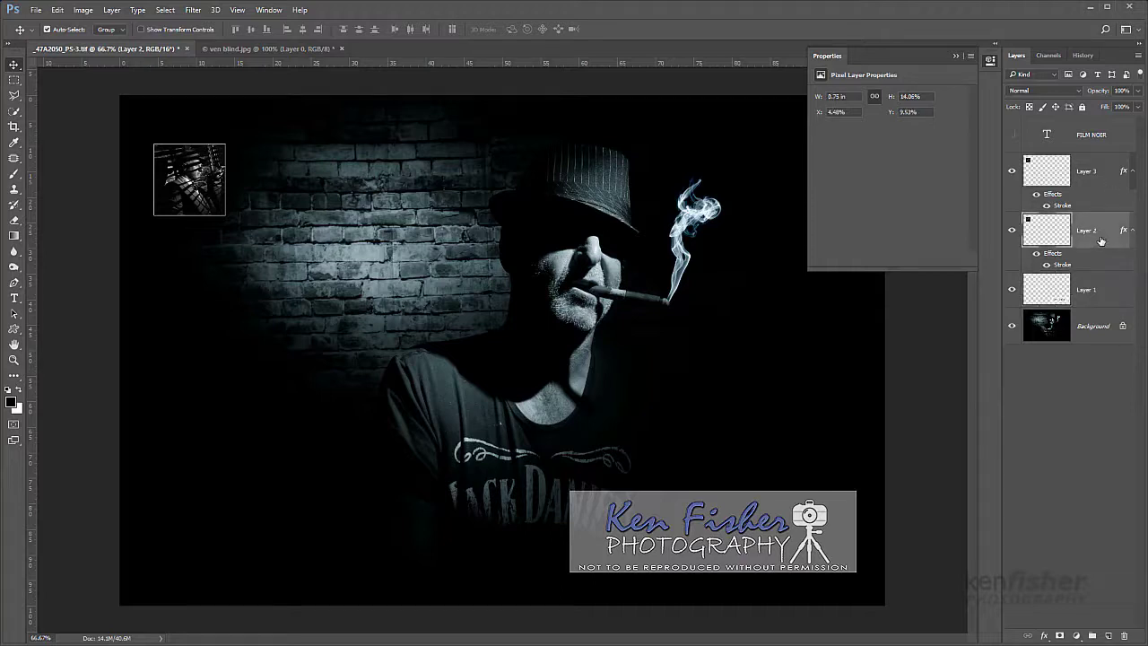
{"action": "left_click", "coordinate": [1094, 185], "text": "shift"}
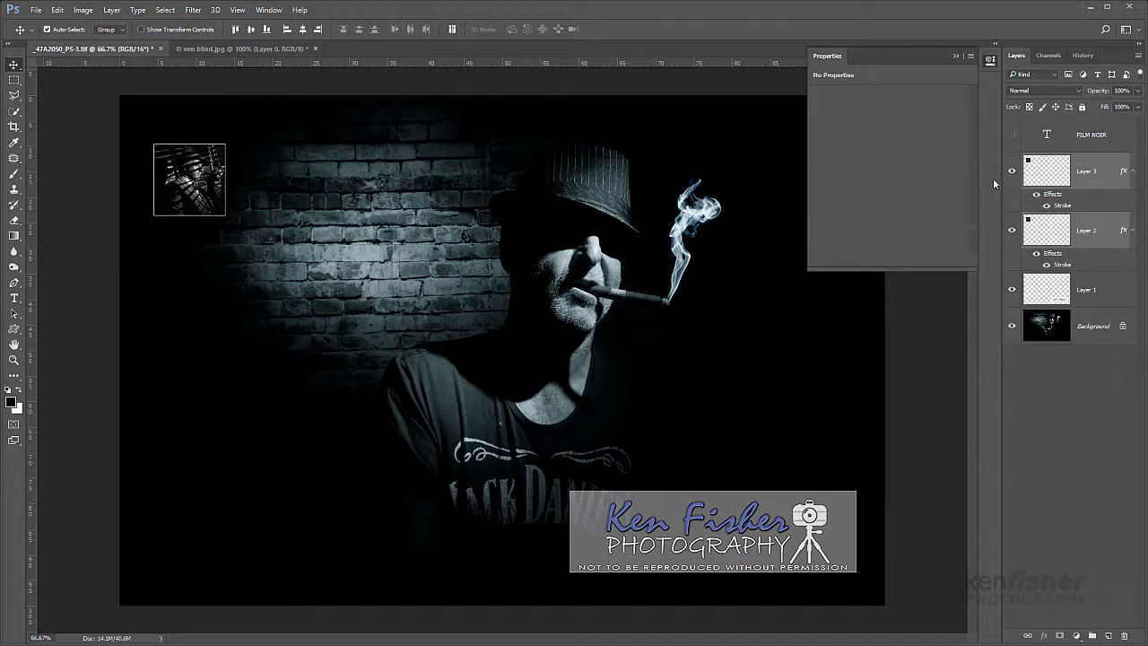
{"action": "left_click", "coordinate": [1108, 193]}
{"action": "left_click", "coordinate": [1099, 247]}
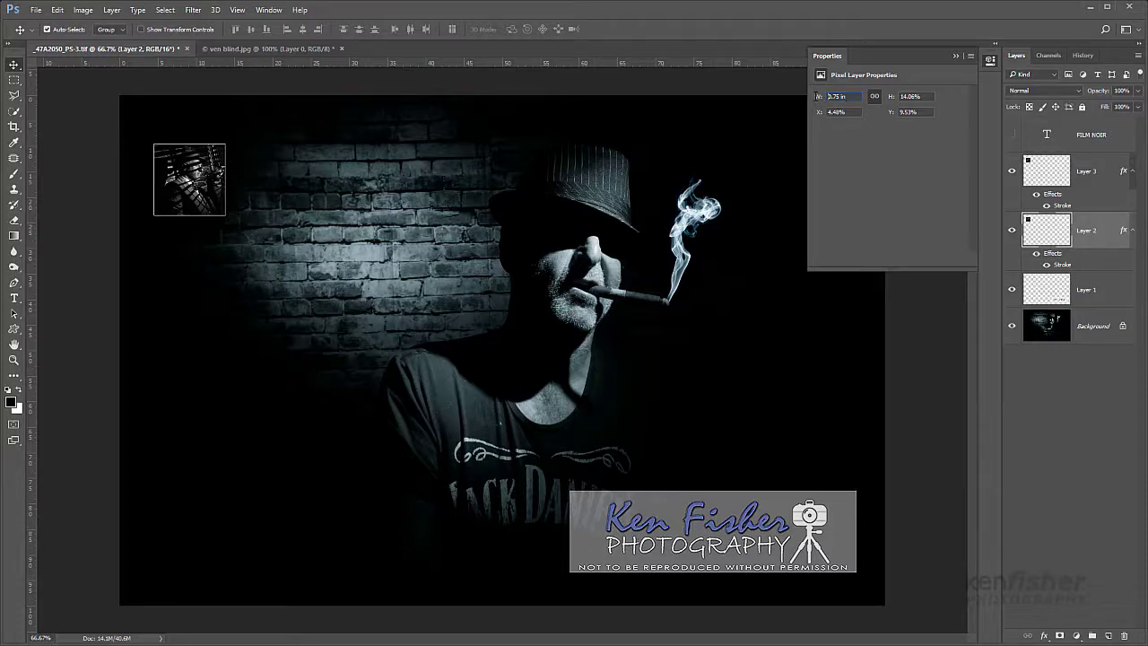
- Resize the Layer 2 woman-in-hat photo to 1.5 in wide and move it to the lower left
{"action": "left_click_drag", "start_coordinate": [853, 97], "coordinate": [815, 97]}
{"action": "type", "text": "1.5"}
{"action": "key", "text": "Return"}
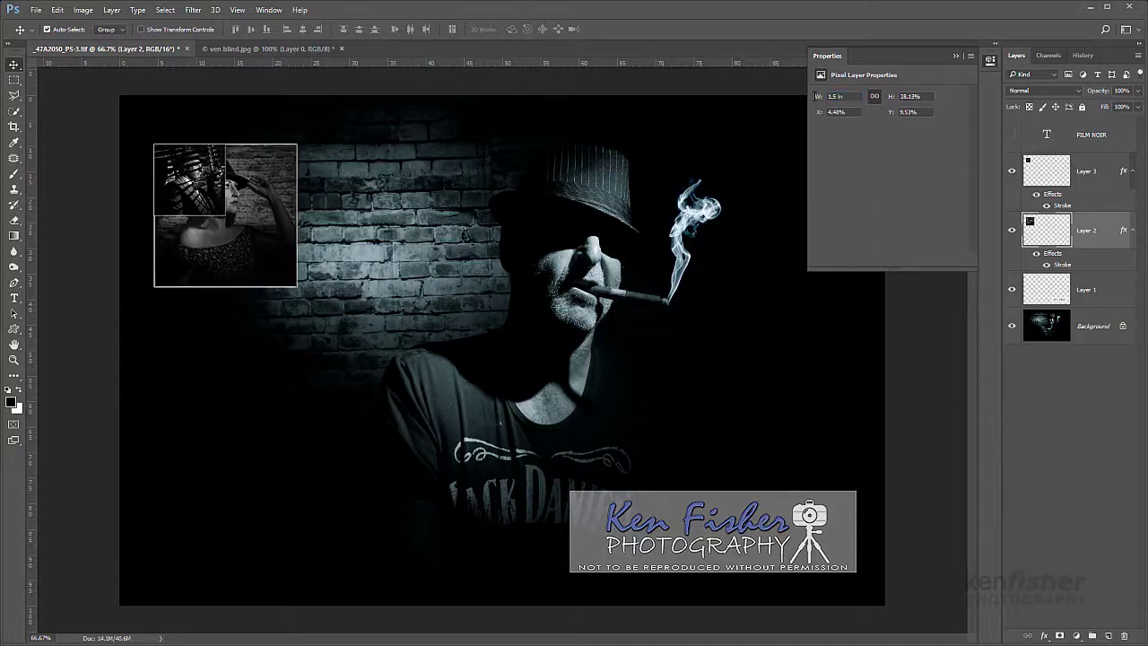
{"action": "left_click_drag", "start_coordinate": [262, 252], "coordinate": [264, 488]}
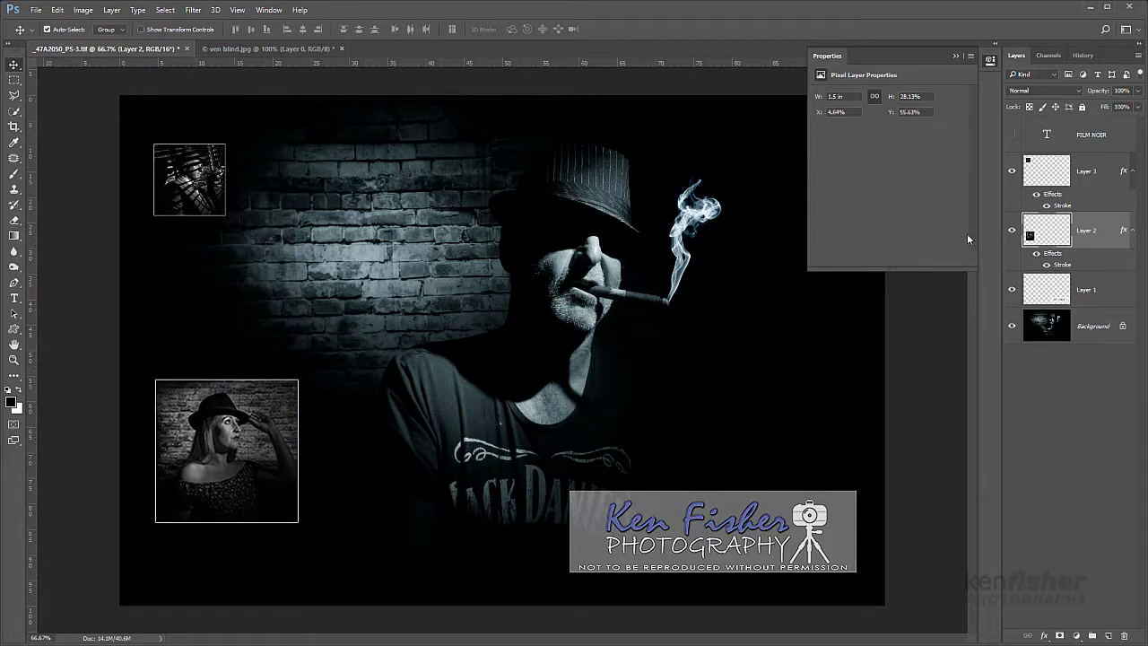
- Resize the Layer 3 venetian-blind inset to 1.5 in wide and move it down above the woman's photo
{"action": "left_click", "coordinate": [1110, 176]}
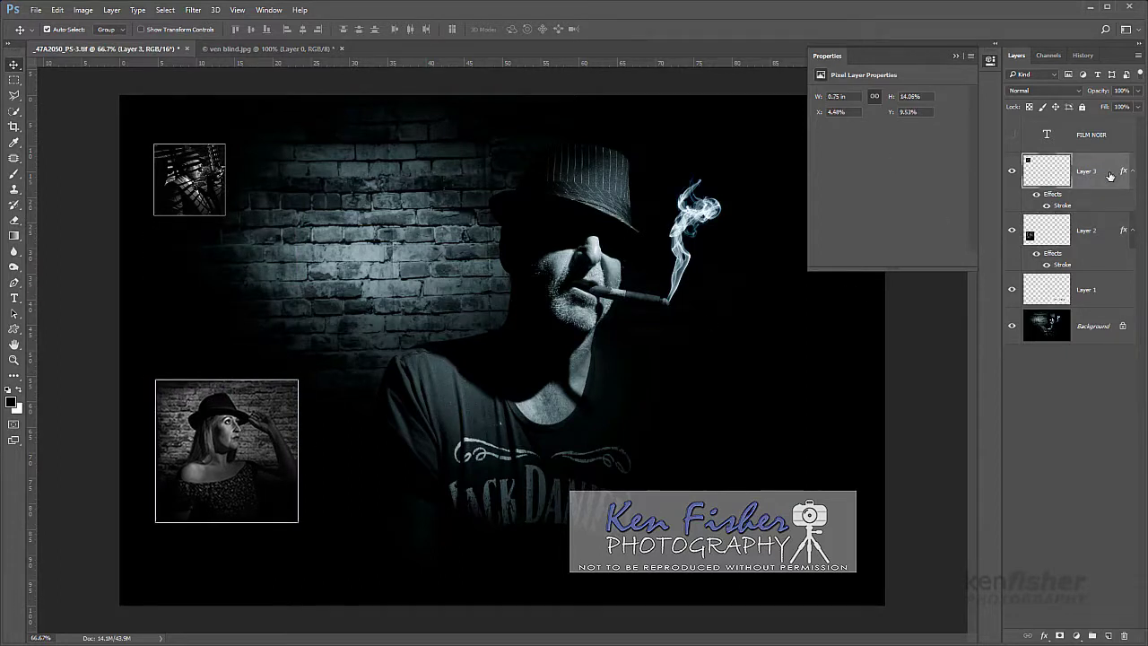
{"action": "left_click", "coordinate": [852, 96]}
{"action": "left_click_drag", "start_coordinate": [850, 96], "coordinate": [826, 96]}
{"action": "type", "text": "8"}
{"action": "type", "text": ".5"}
{"action": "key", "text": "Return"}
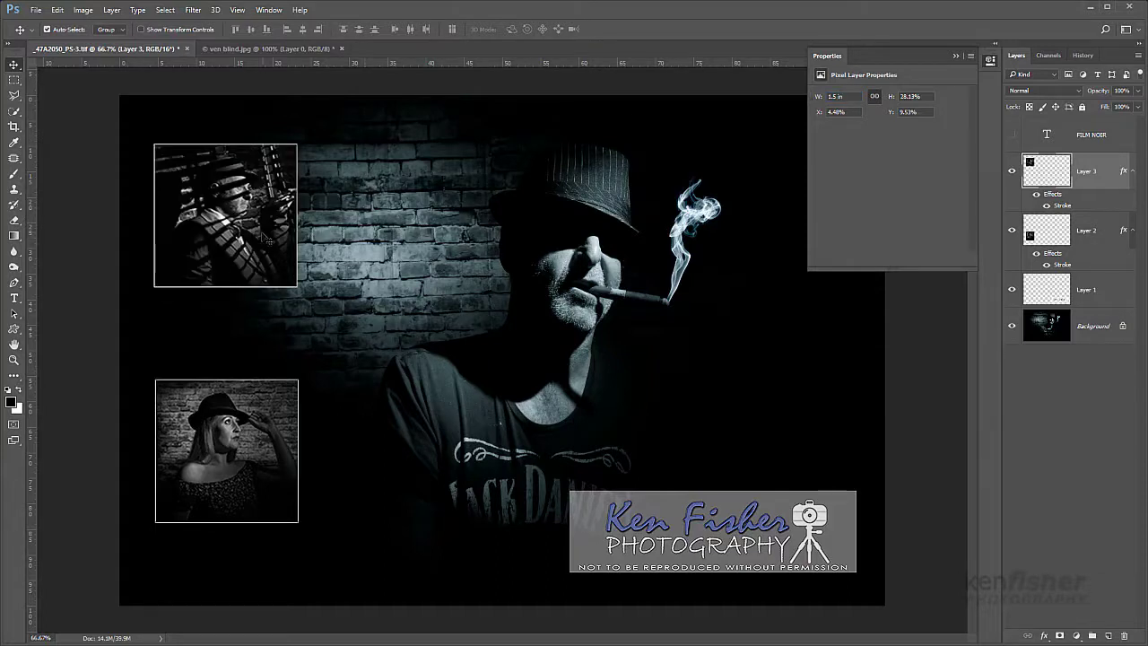
{"action": "left_click_drag", "start_coordinate": [264, 235], "coordinate": [274, 268]}
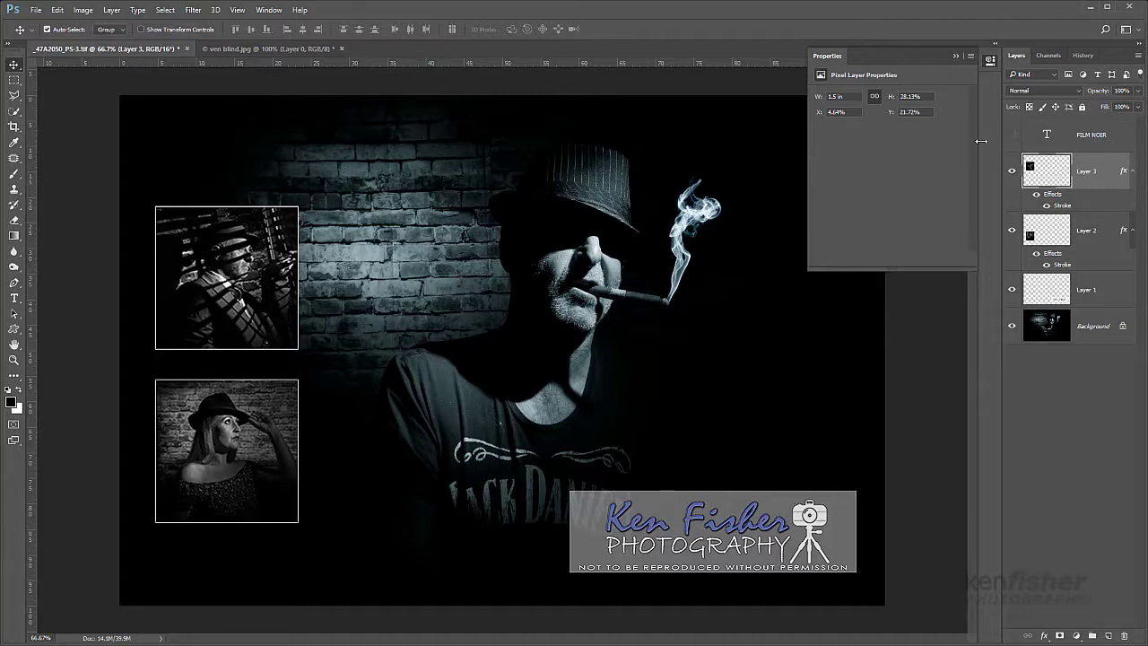
- Show the FILM NOIR title, keep the 3rd Man font after previewing others, and set 48 pt
{"action": "left_click", "coordinate": [1111, 144]}
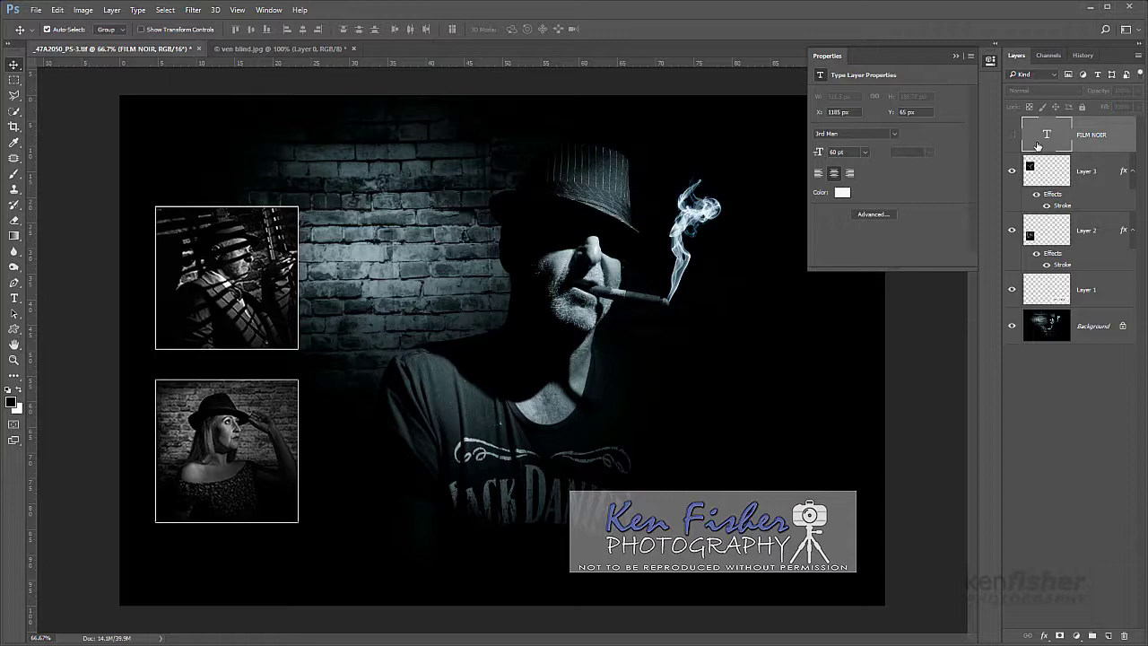
{"action": "left_click", "coordinate": [1012, 135]}
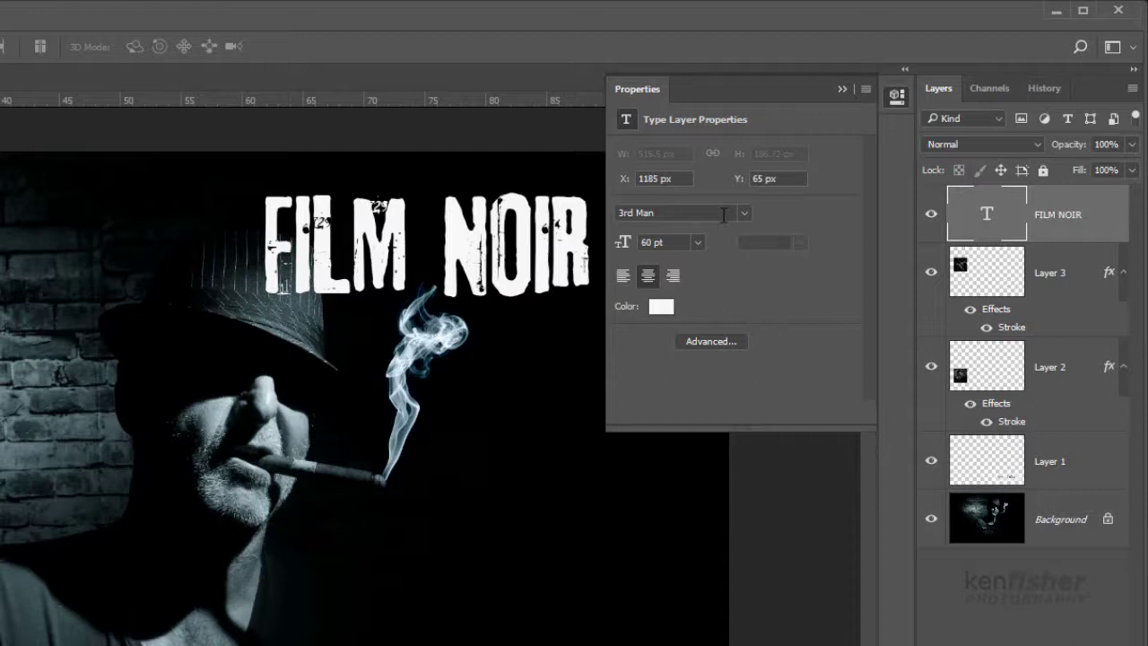
{"action": "left_click", "coordinate": [704, 212]}
{"action": "key", "text": "Down"}
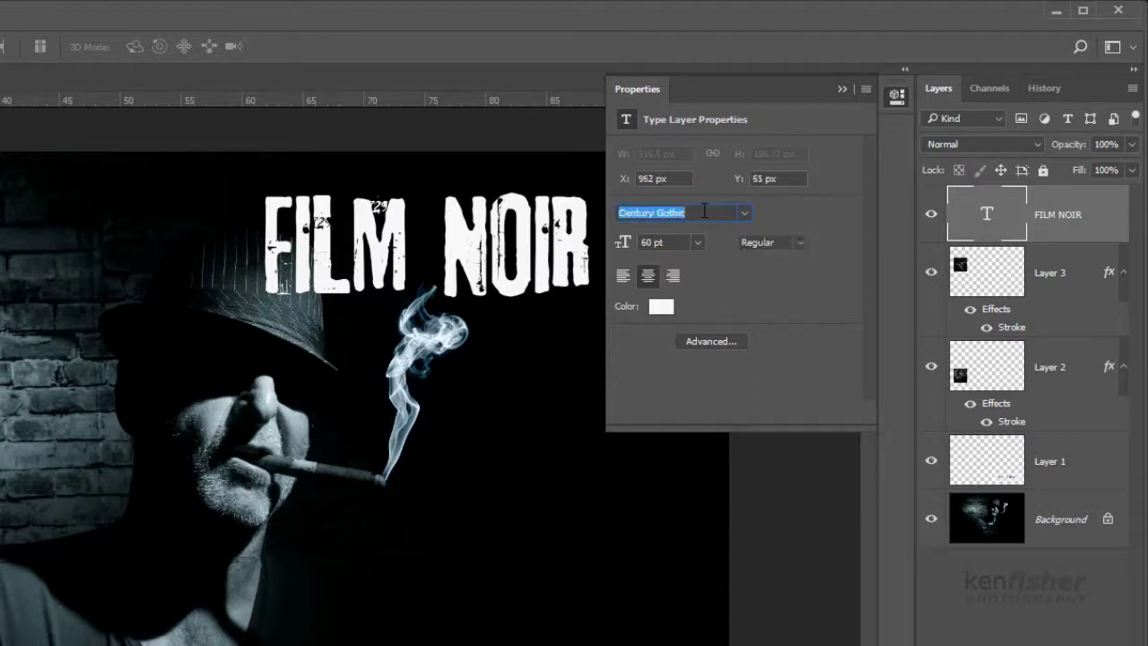
{"action": "key", "text": "Down"}
{"action": "key", "text": "Down"}
{"action": "key", "text": "Up"}
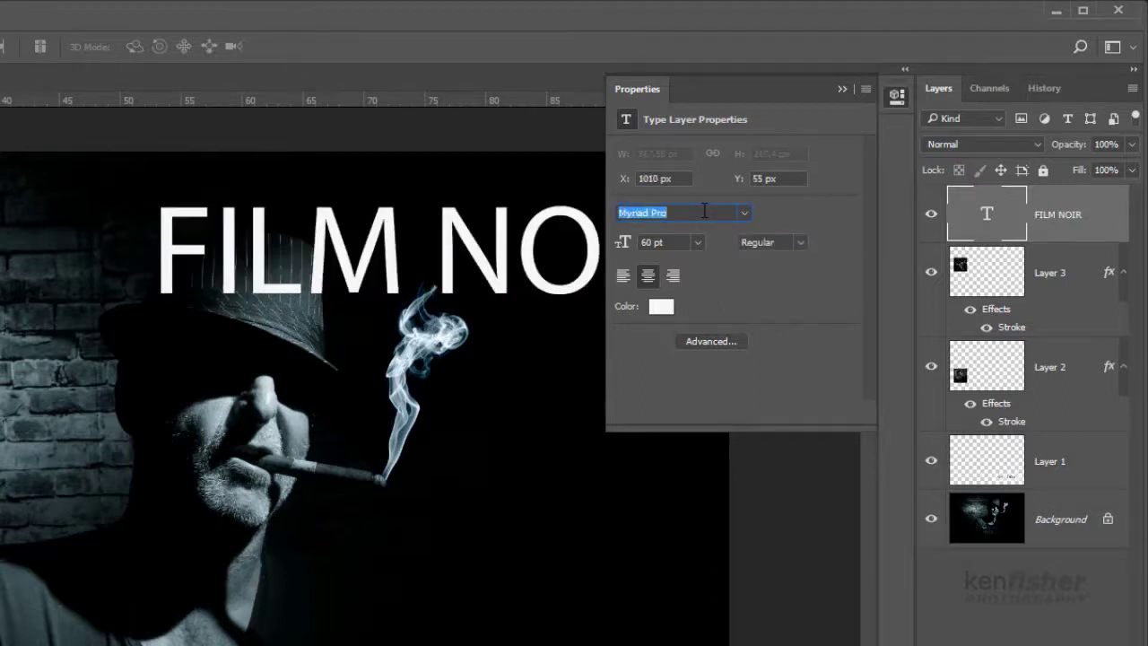
{"action": "key", "text": "Up"}
{"action": "key", "text": "Up"}
{"action": "key", "text": "Up"}
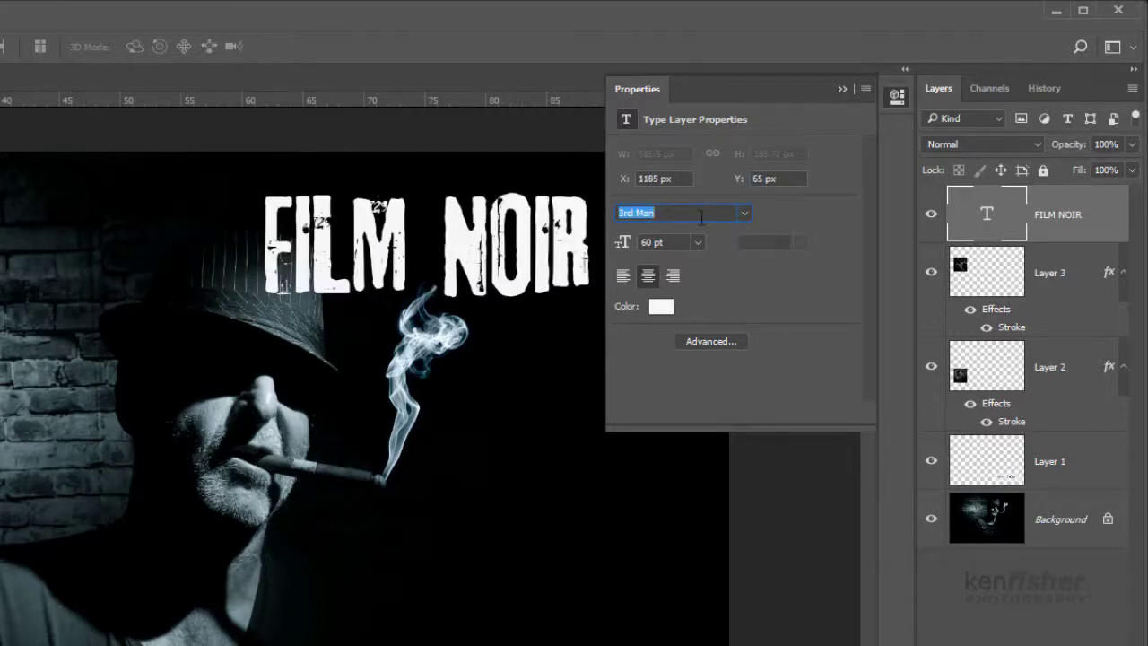
{"action": "left_click", "coordinate": [697, 243]}
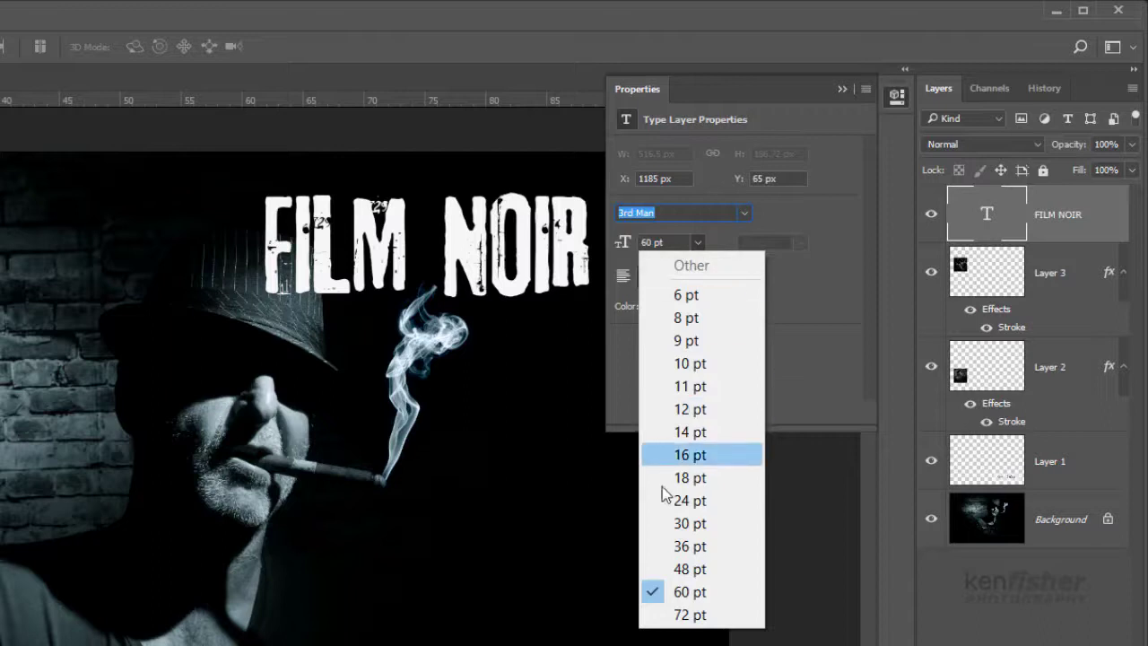
{"action": "left_click", "coordinate": [697, 572]}
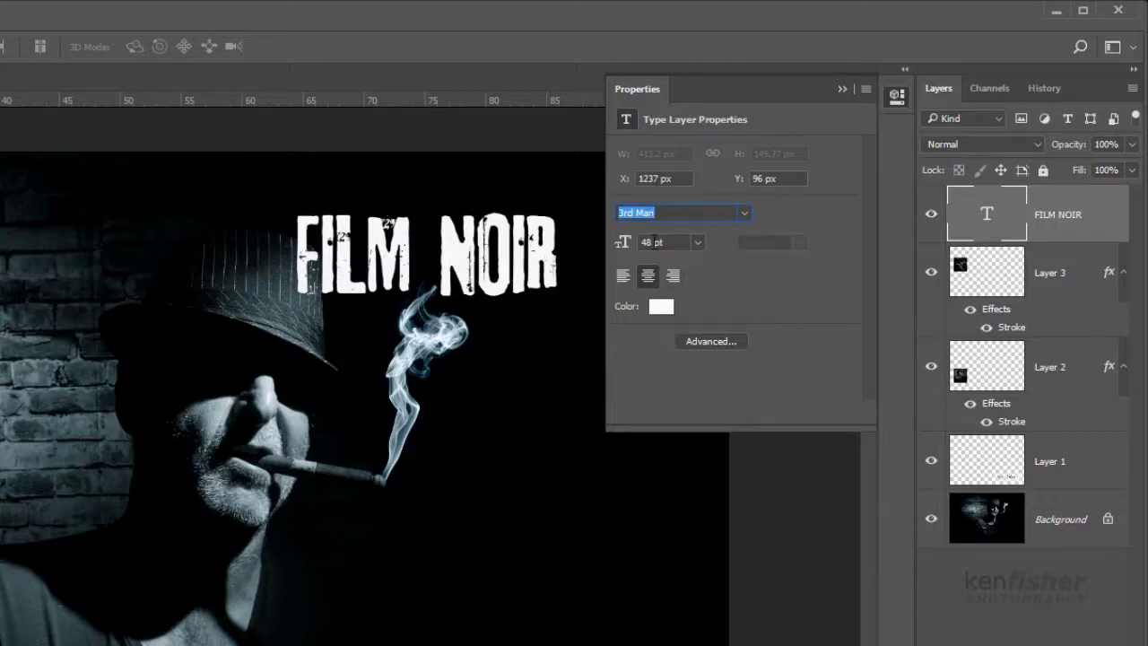
- Widen the FILM NOIR title's tracking to 440 at 60 pt and spread it across the top
{"action": "left_click", "coordinate": [713, 342]}
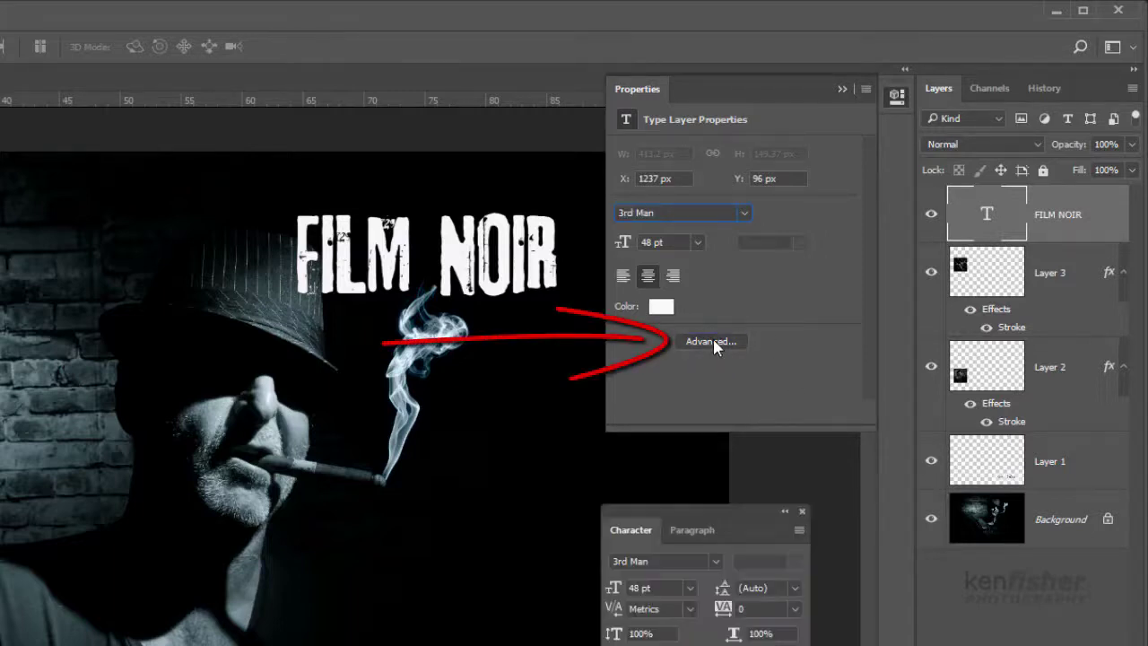
{"action": "left_click_drag", "start_coordinate": [670, 506], "coordinate": [675, 452]}
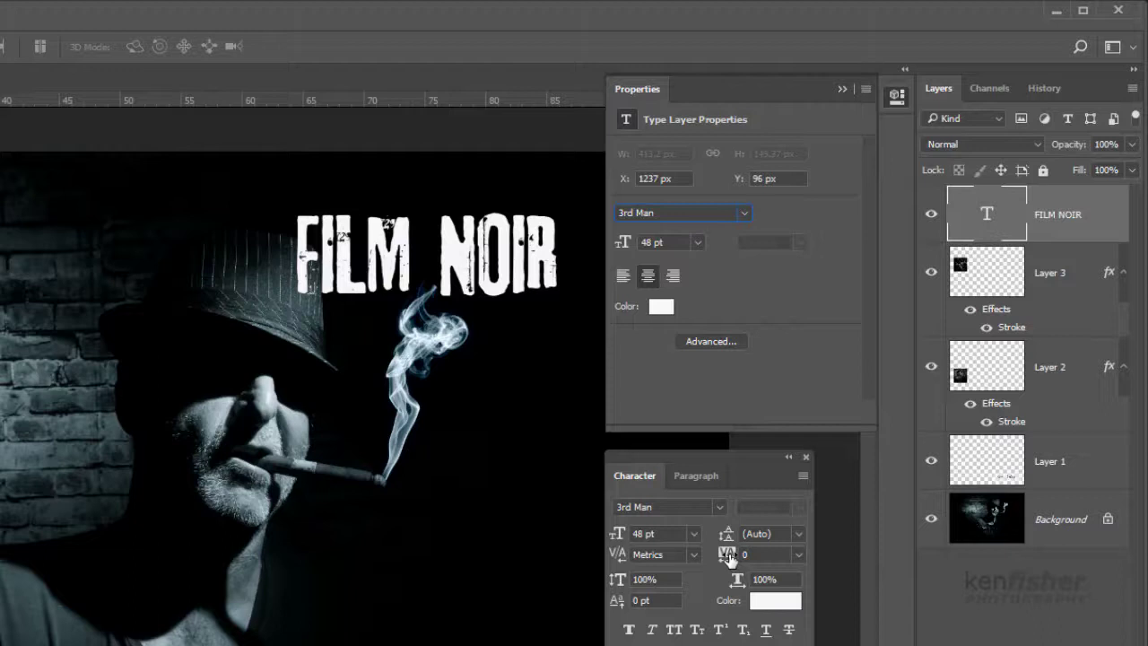
{"action": "mouse_move", "coordinate": [729, 557]}
{"action": "left_mouse_down"}
{"action": "mouse_move", "coordinate": [713, 557]}
{"action": "mouse_move", "coordinate": [744, 558]}
{"action": "left_mouse_up"}
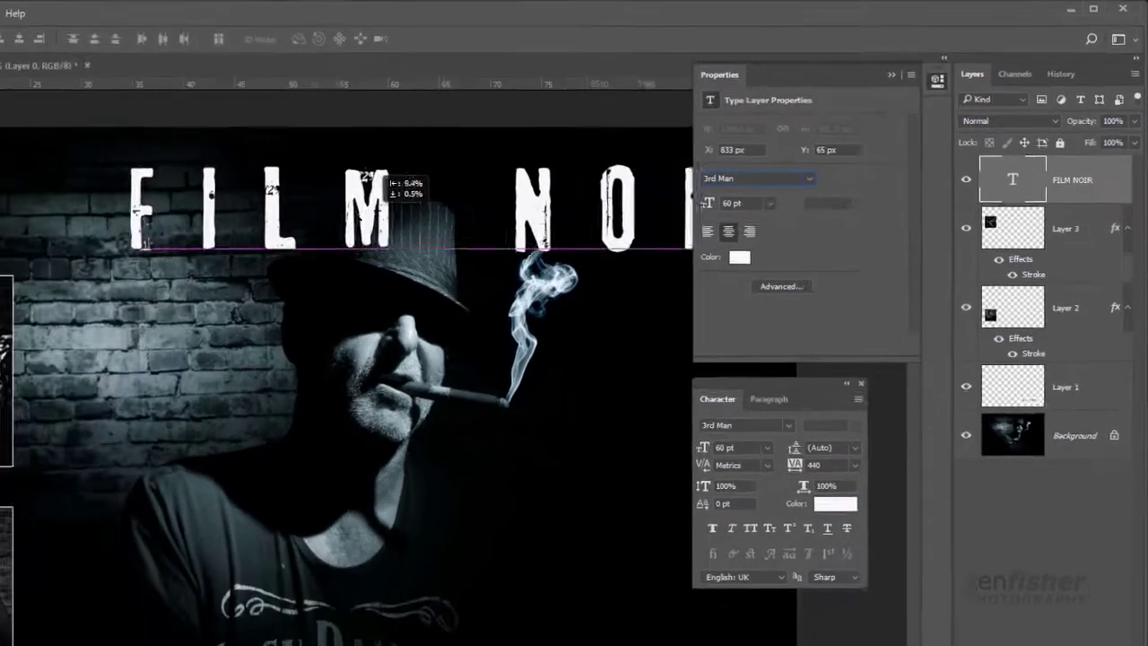
{"action": "left_click_drag", "start_coordinate": [794, 464], "coordinate": [796, 464]}
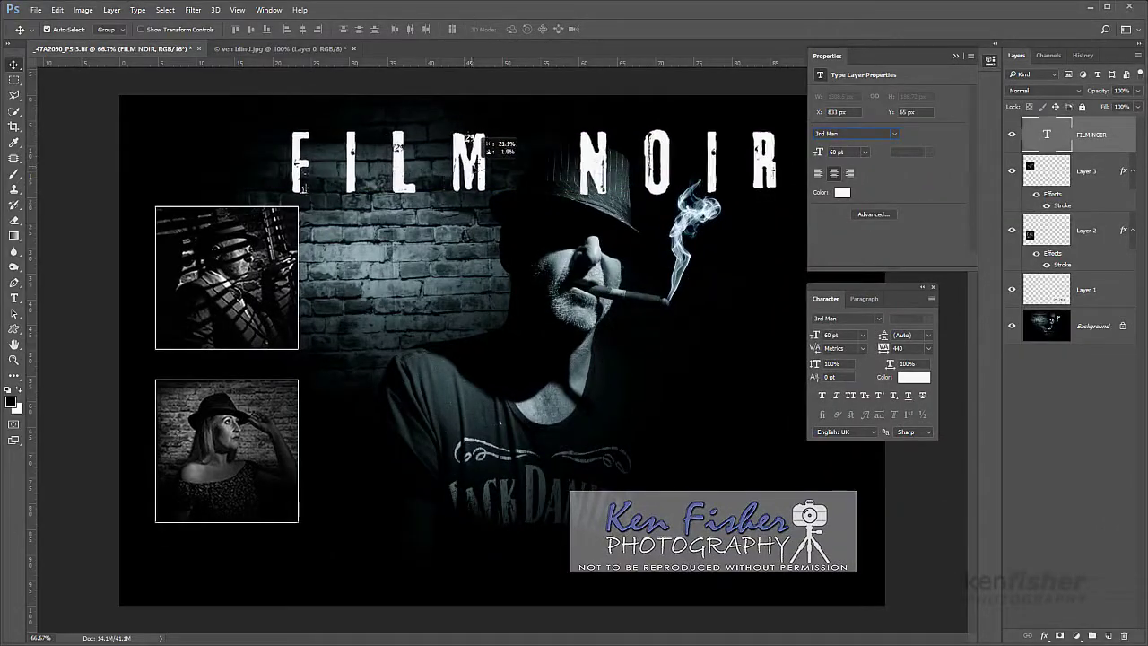
{"action": "left_click_drag", "start_coordinate": [468, 136], "coordinate": [469, 135]}
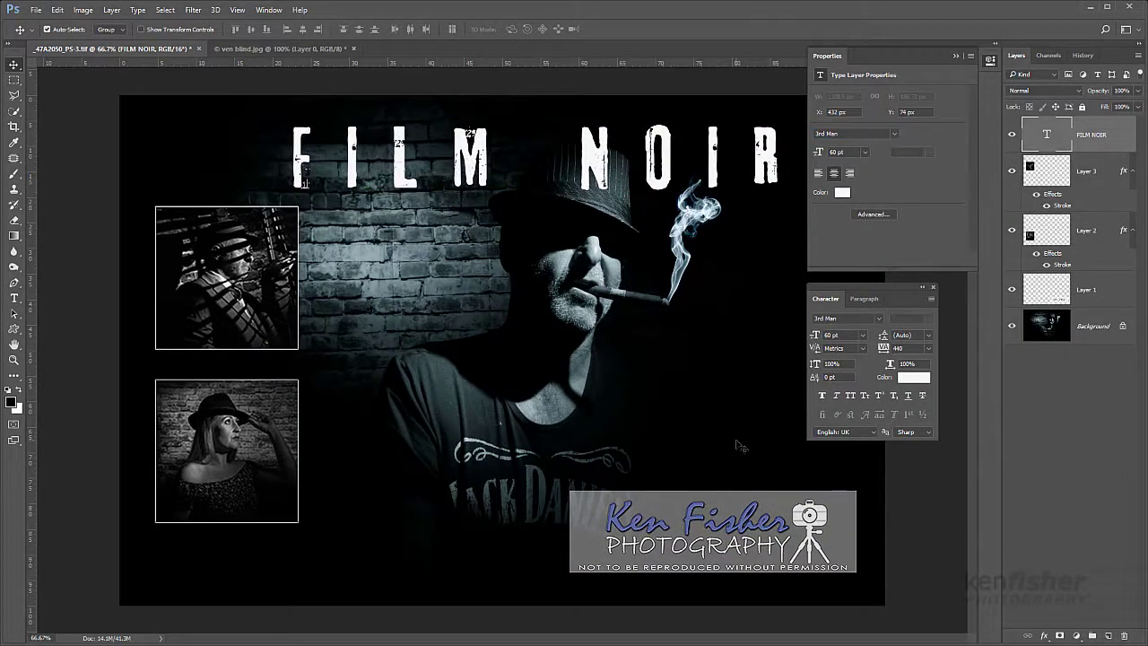
{"action": "key", "text": "F8"}
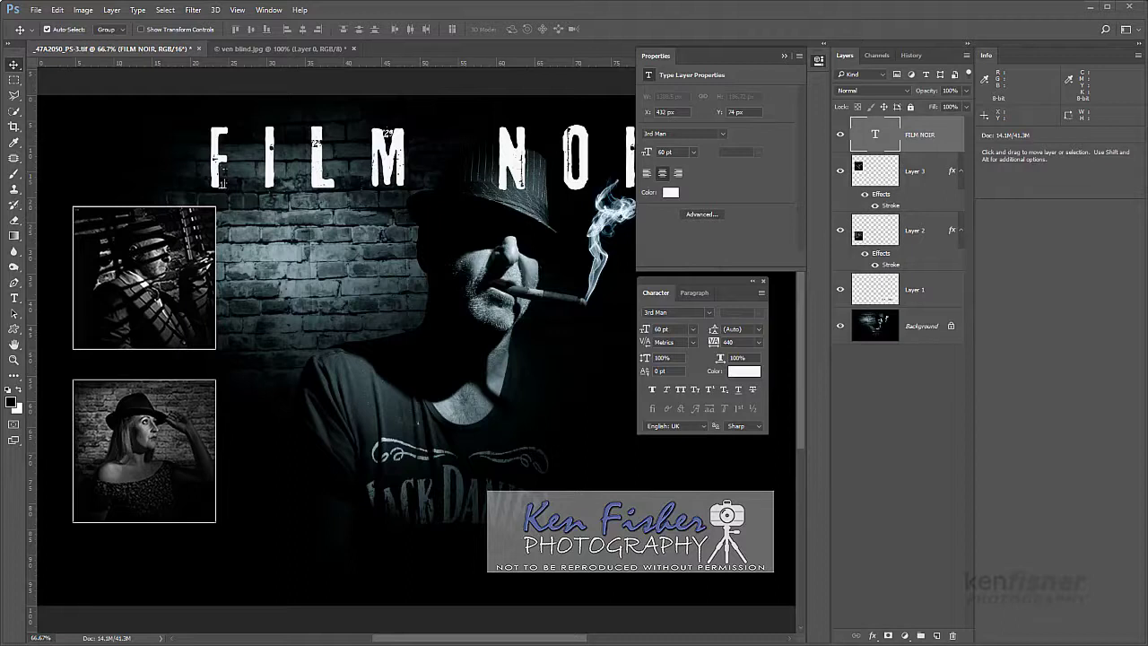